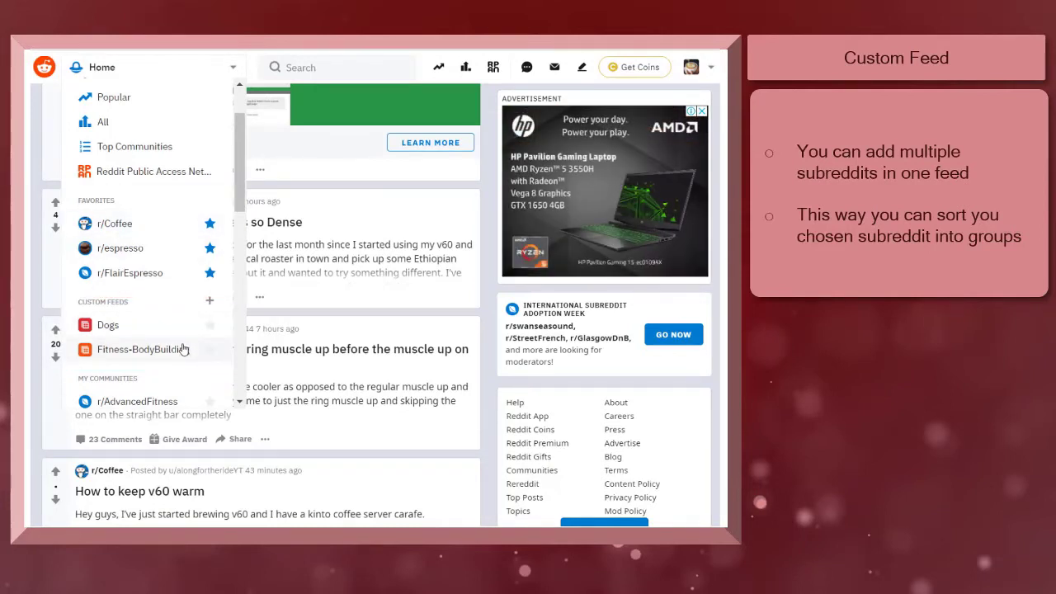
# Step: Browse the existing Fitness-BodyBuilding and News custom feeds, ending on the r/gainit community page
pyautogui.click(184, 349)
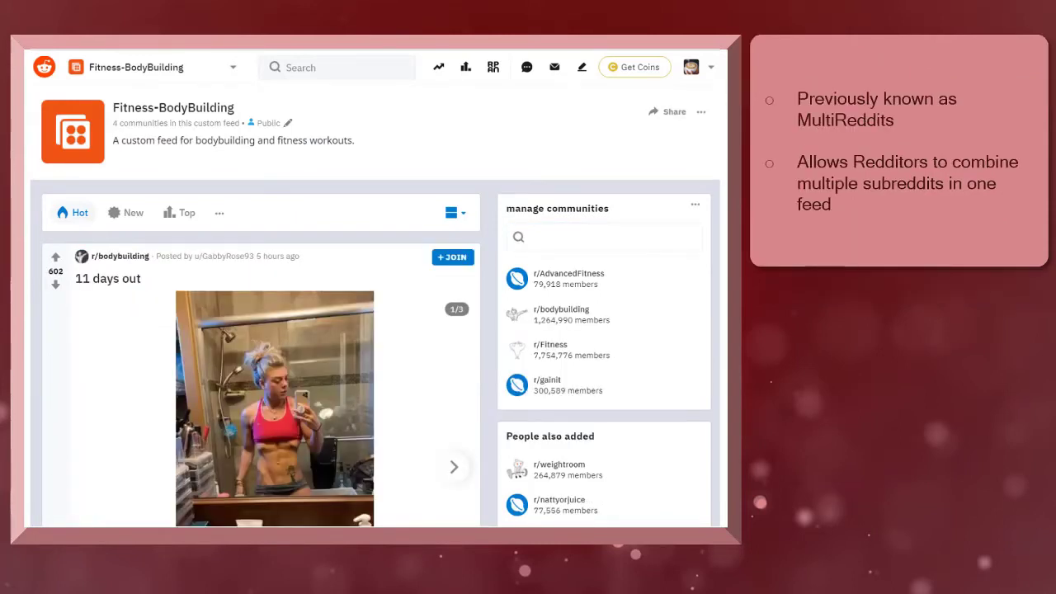
pyautogui.scroll(-5, 261, 330)
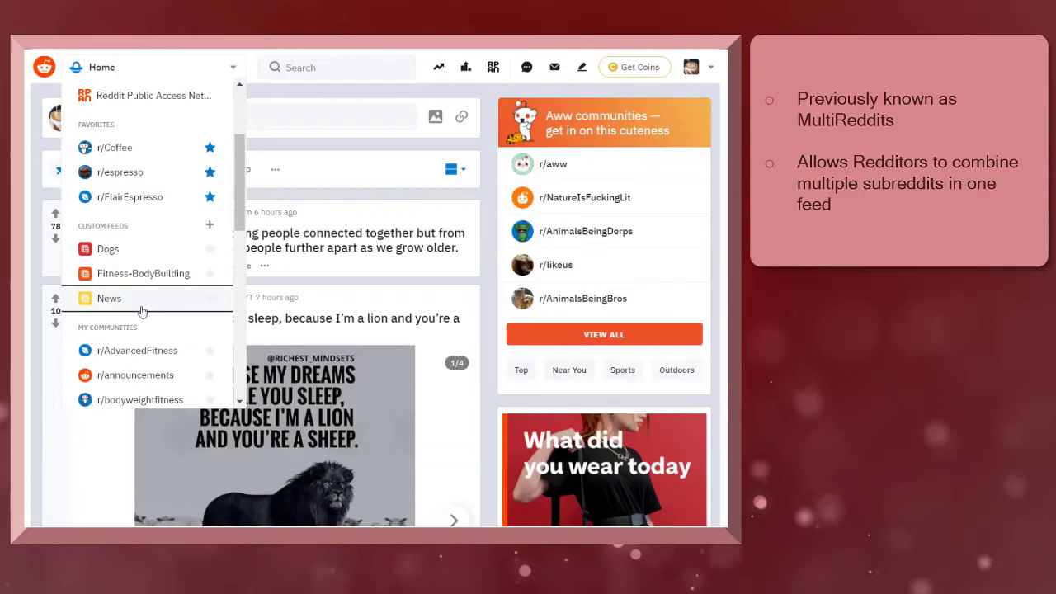
pyautogui.click(140, 310)
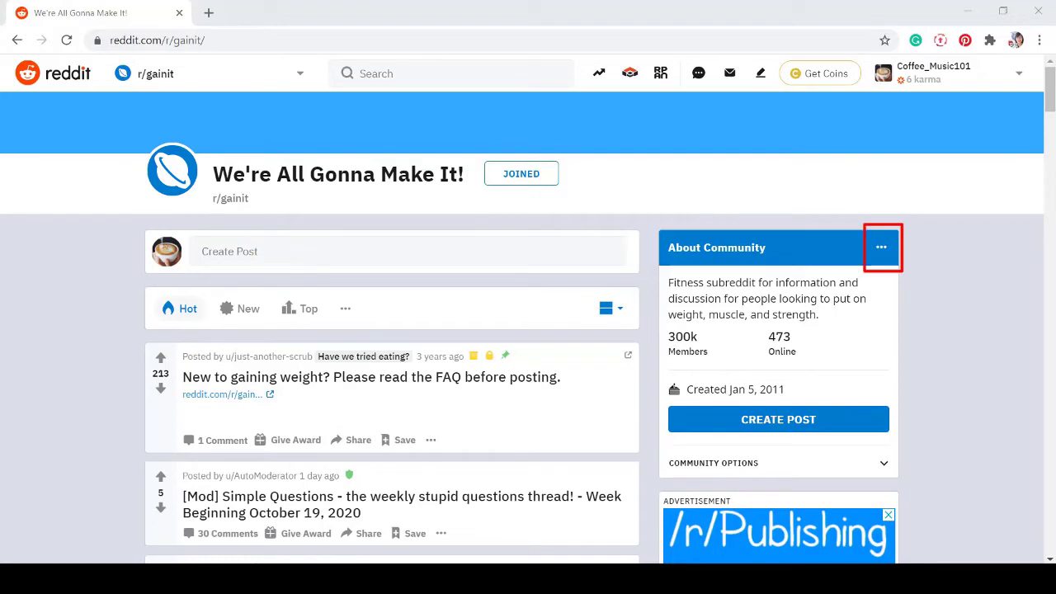
# Step: From r/gainit's community options, create a custom feed named 'Fitness-BodyBuilding' and save r/gainit into it
pyautogui.click(886, 250)
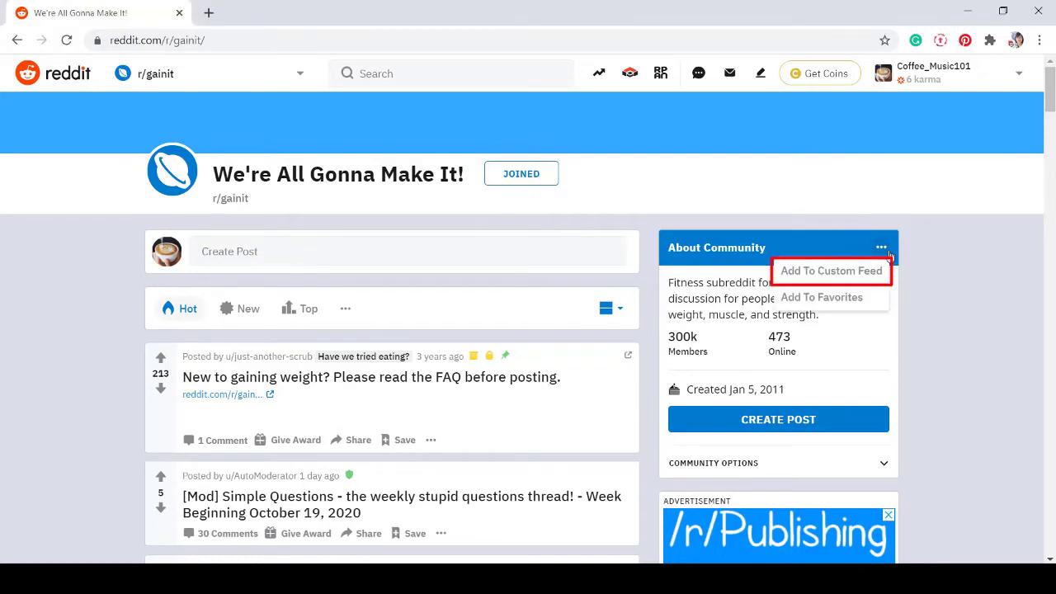
pyautogui.click(831, 271)
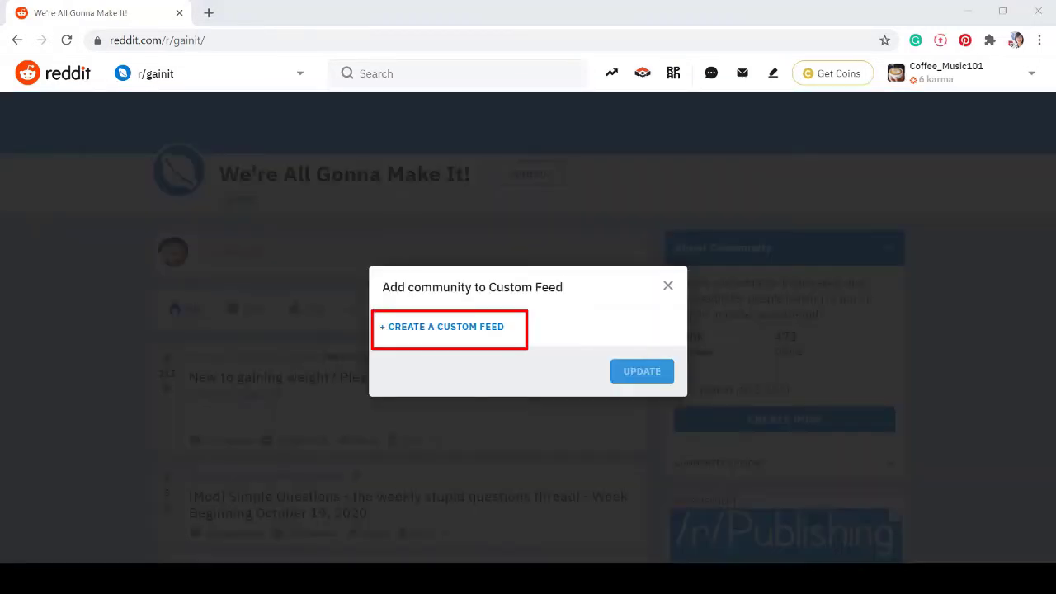
pyautogui.click(462, 326)
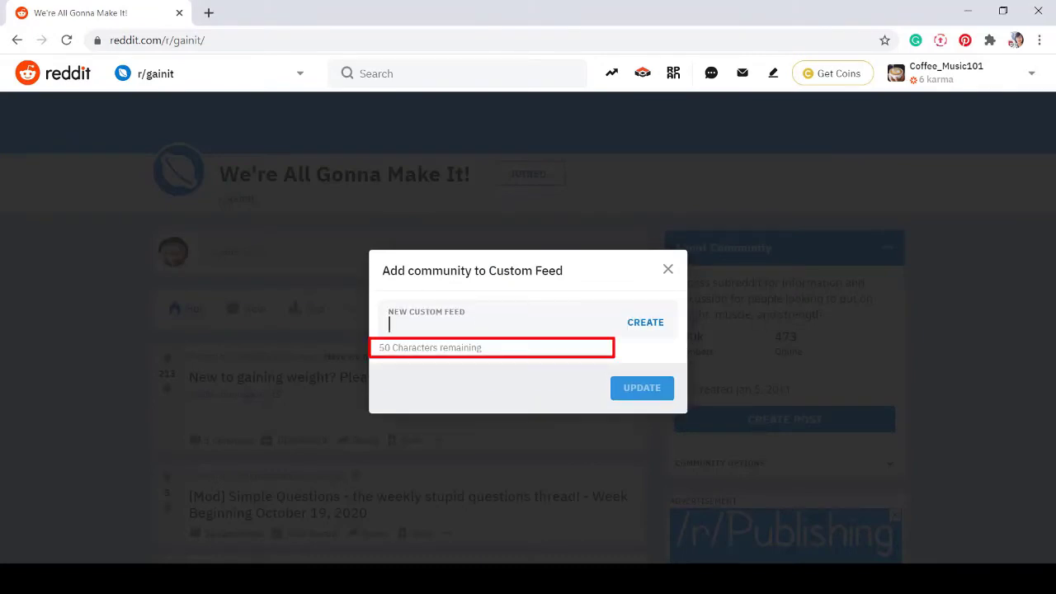
pyautogui.write('Fitness')
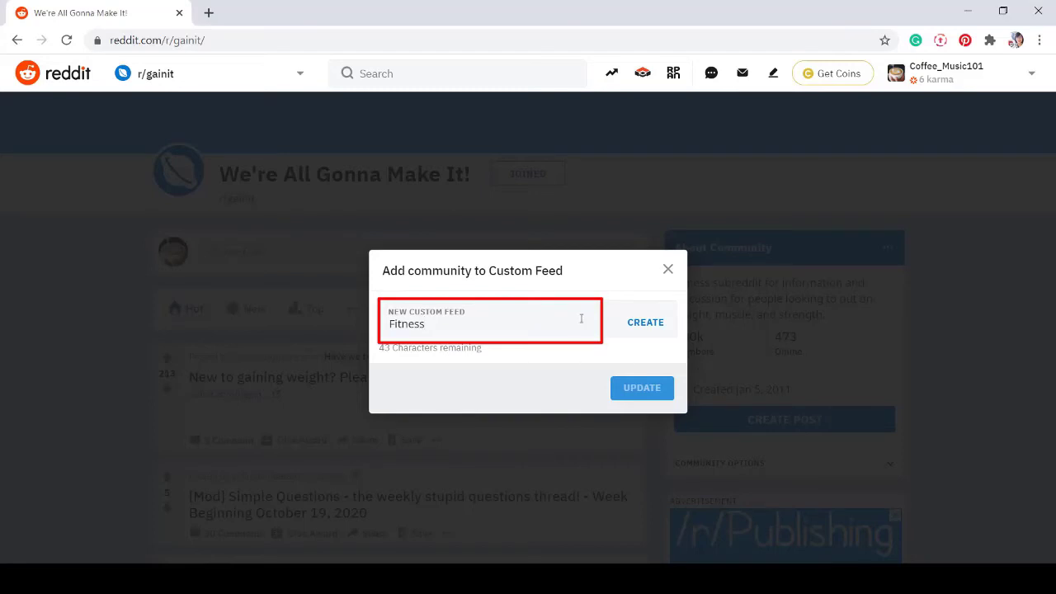
pyautogui.write('-BodyBuilding')
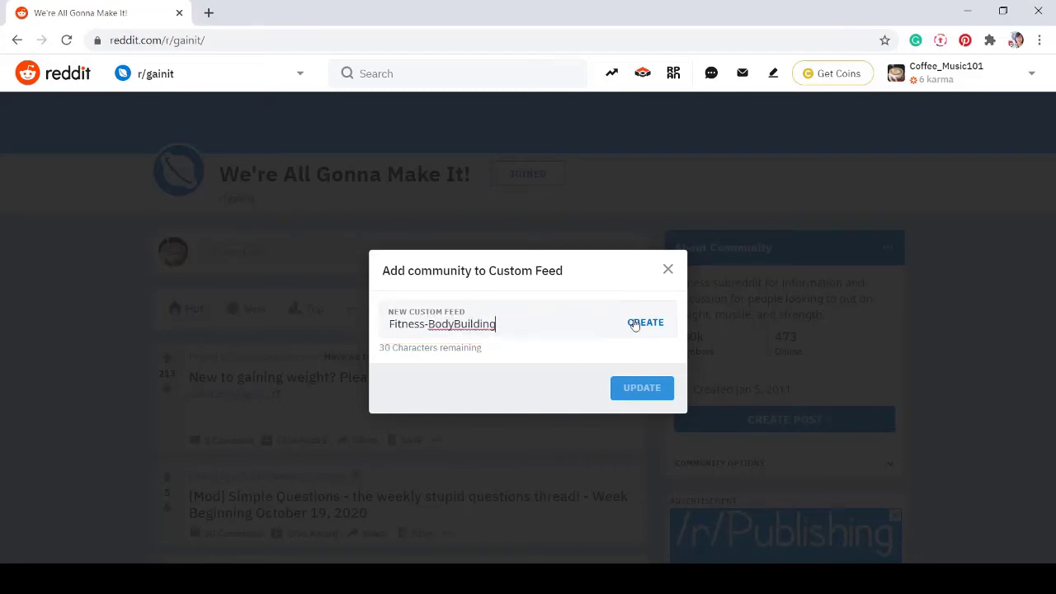
pyautogui.click(635, 324)
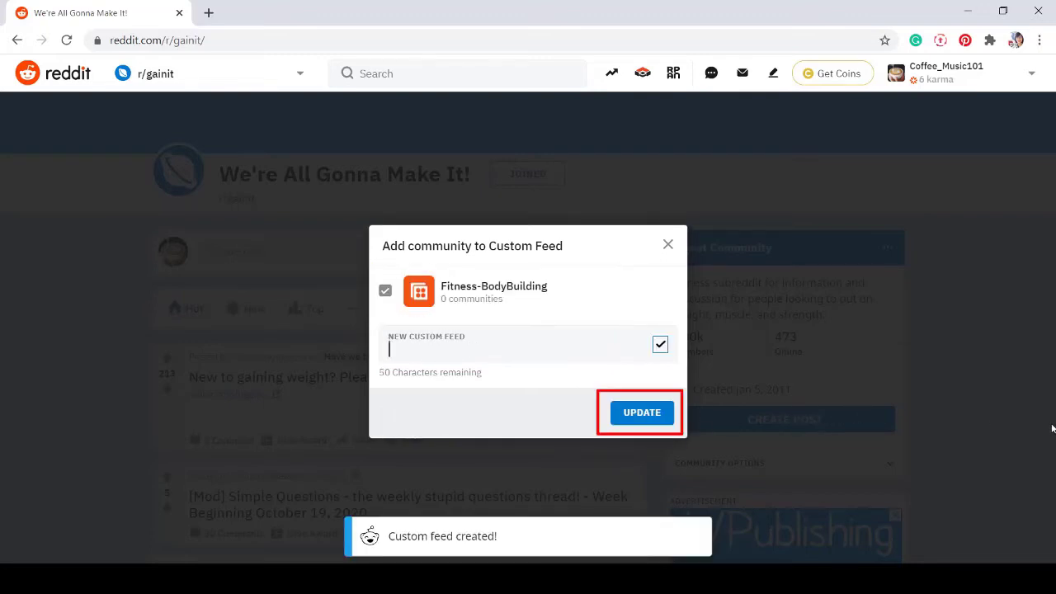
pyautogui.click(629, 415)
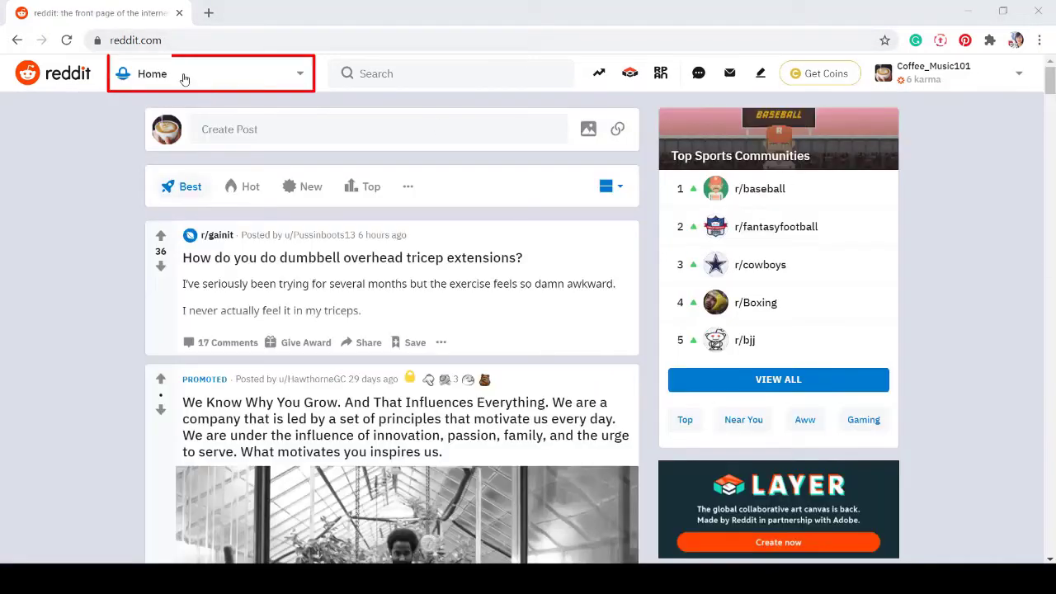
# Step: Open the Fitness-BodyBuilding feed from the Home dropdown and review its single private community, r/gainit
pyautogui.click(183, 78)
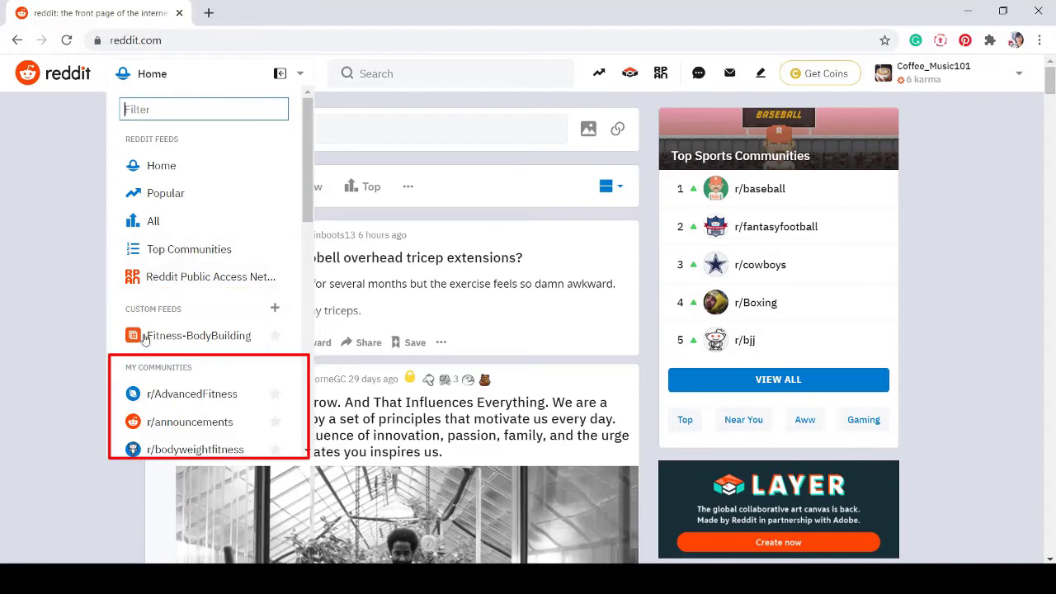
pyautogui.click(249, 346)
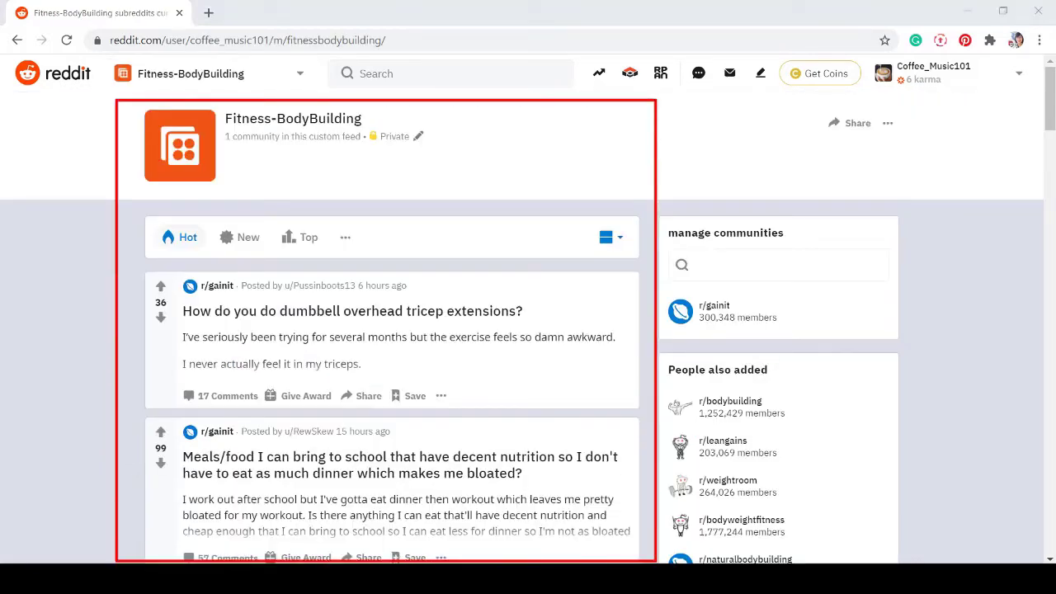
pyautogui.scroll(-2, 1016, 328)
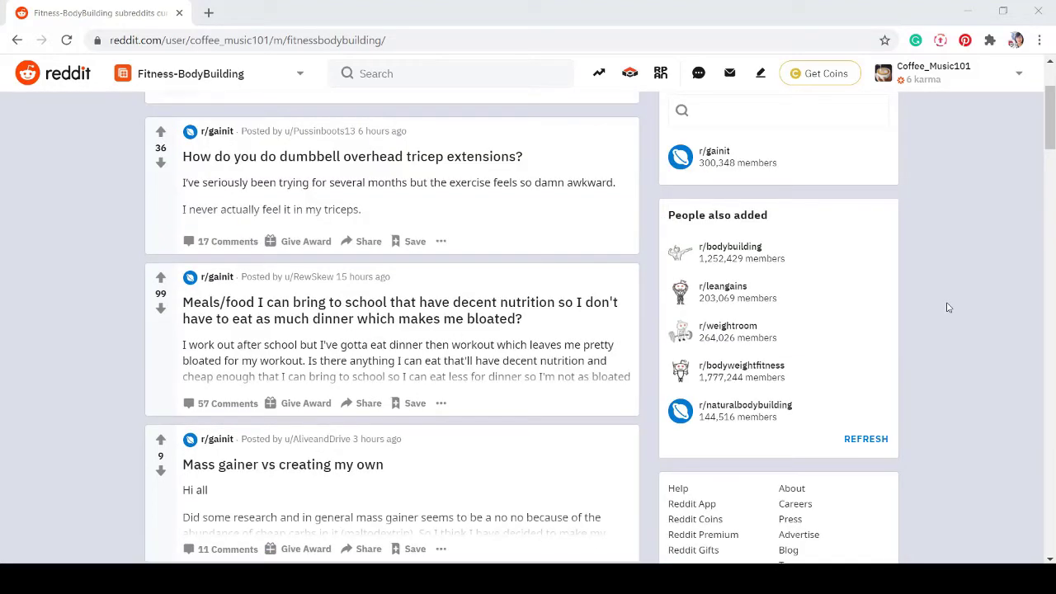
pyautogui.scroll(2, 948, 308)
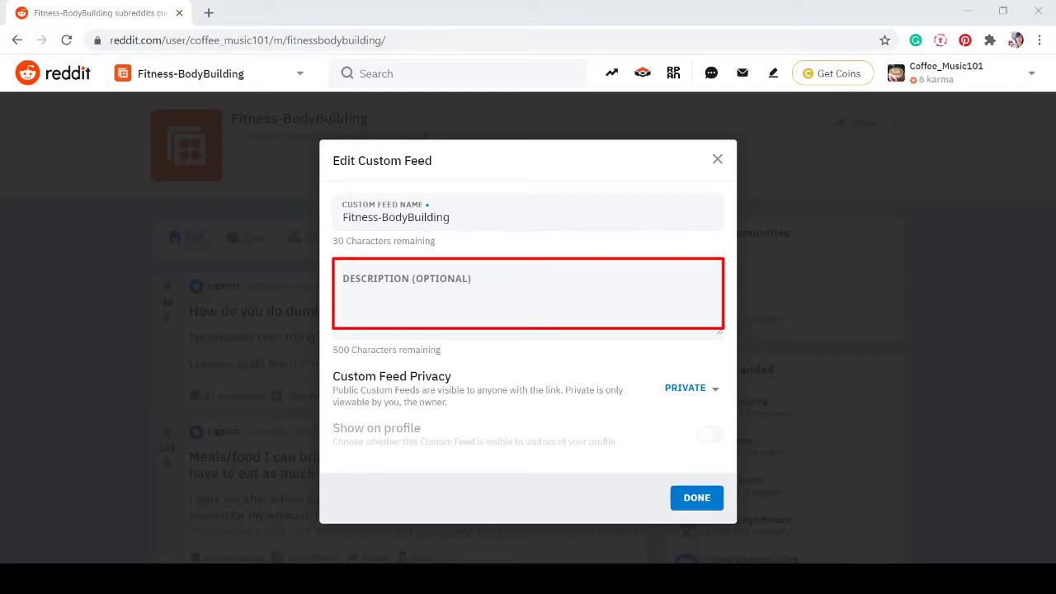
# Step: Describe the feed as 'A custom feed for bodybuilding and fitness workouts.' and set its privacy to Public
pyautogui.write('A custom feed for bodybuilding and fitness workouts.')
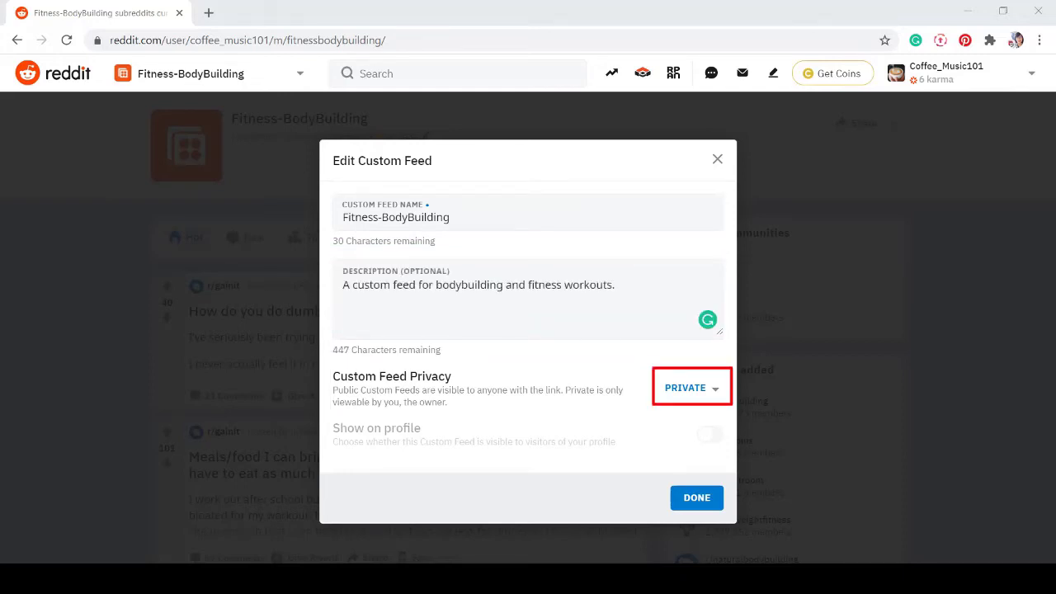
pyautogui.click(689, 388)
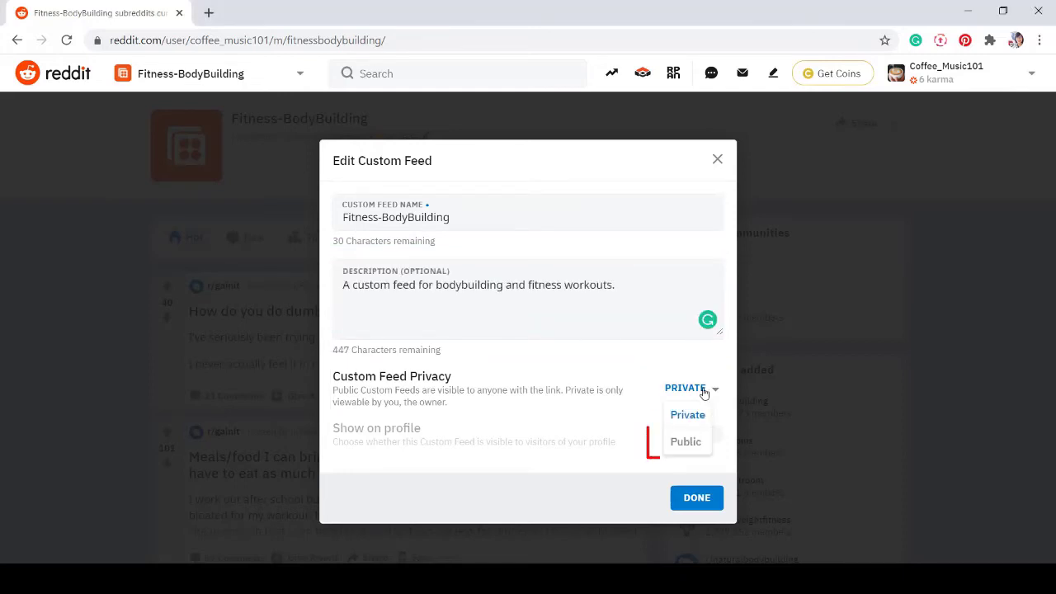
pyautogui.click(687, 443)
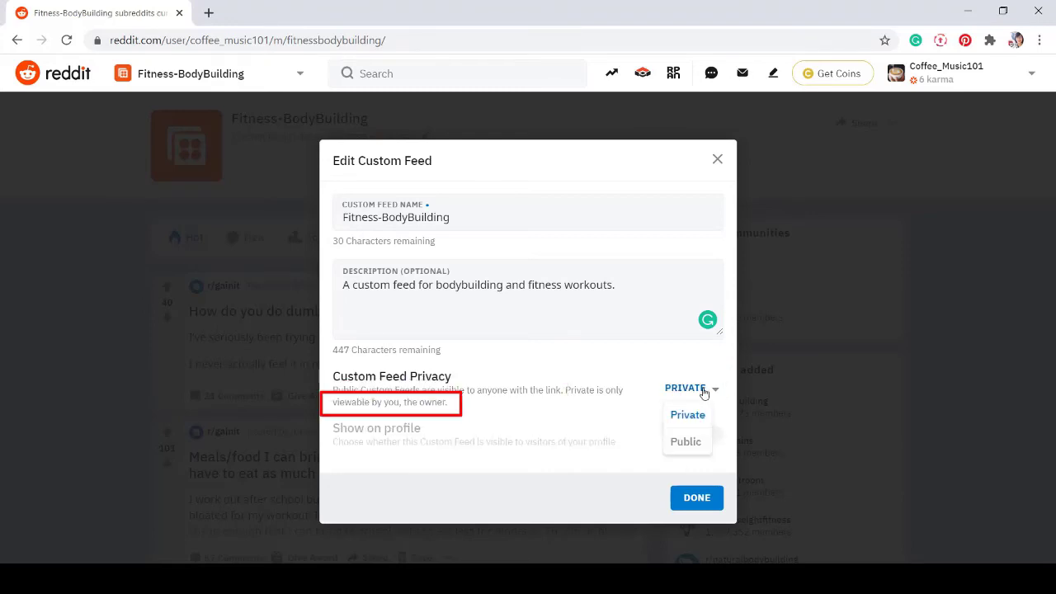
pyautogui.click(693, 442)
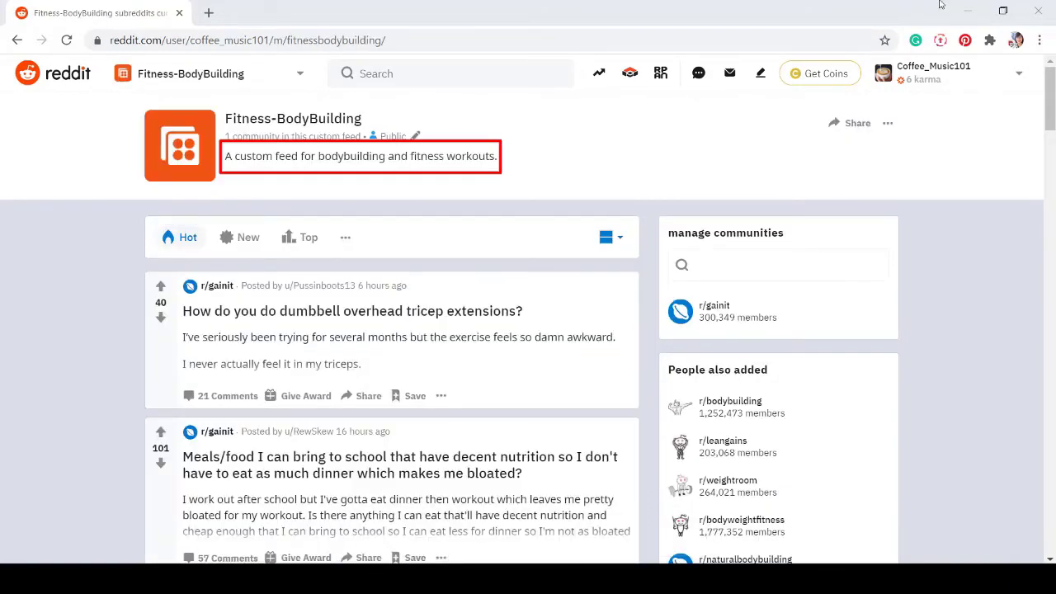
# Step: Confirm Fitness-BodyBuilding appears under the profile's public custom feeds and reopen it from there
pyautogui.click(1023, 77)
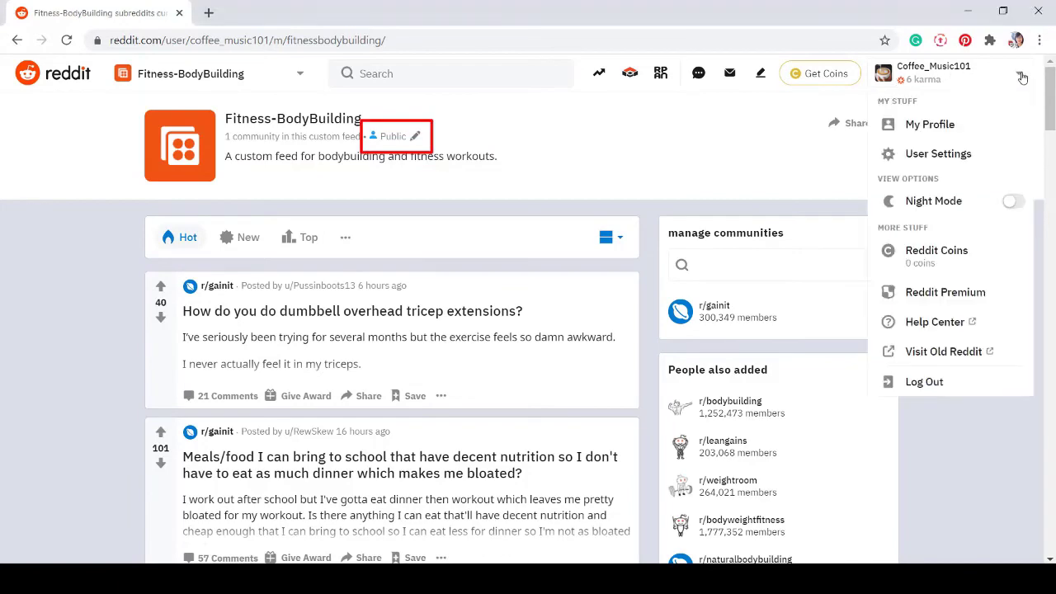
pyautogui.click(943, 123)
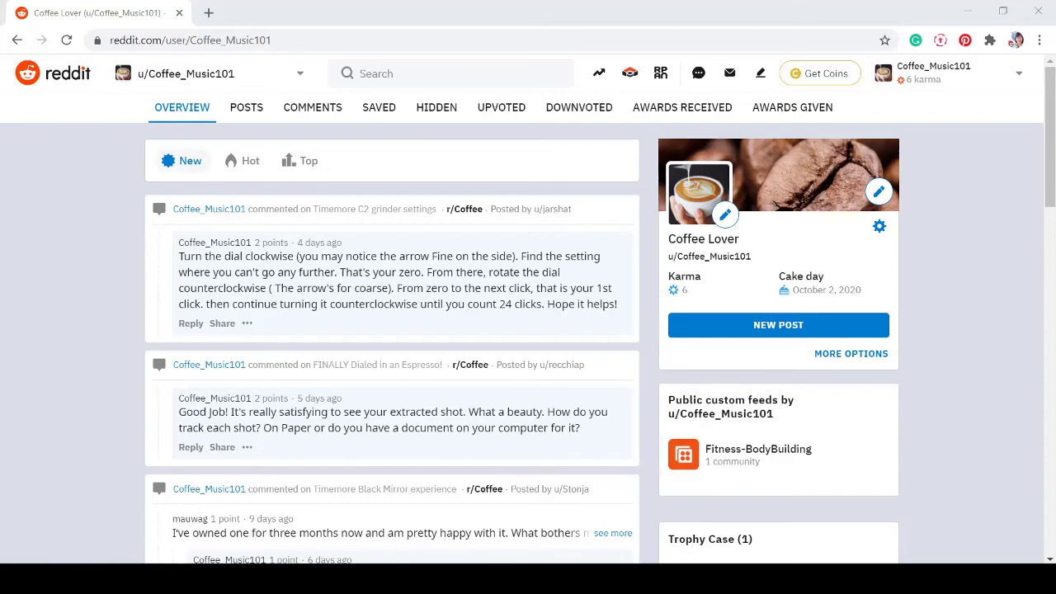
pyautogui.click(758, 449)
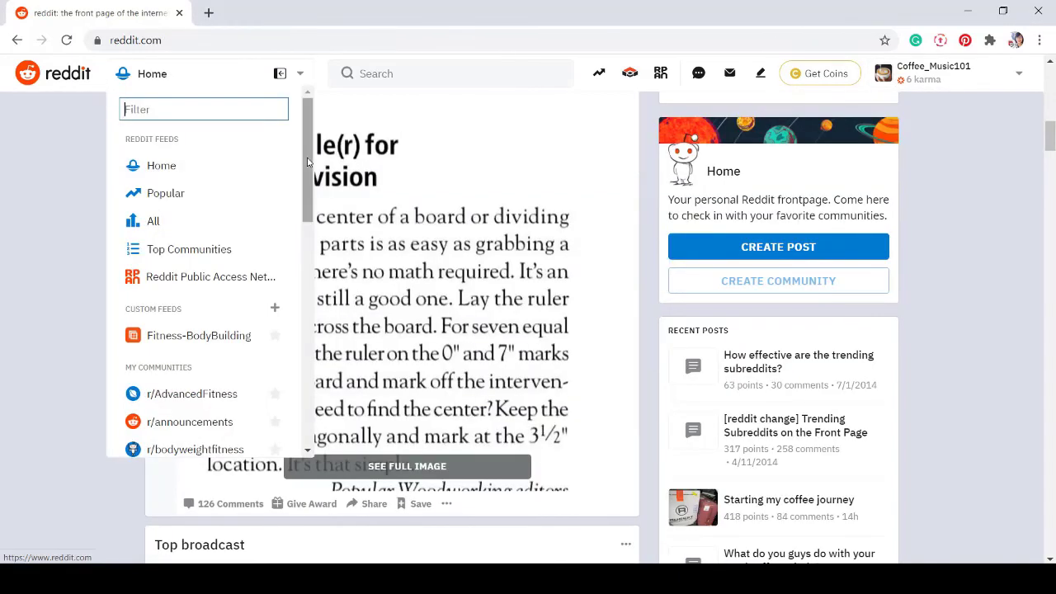
# Step: Go to r/AdvancedFitness and add it to the Fitness-BodyBuilding custom feed
pyautogui.scroll(-3, 299, 252)
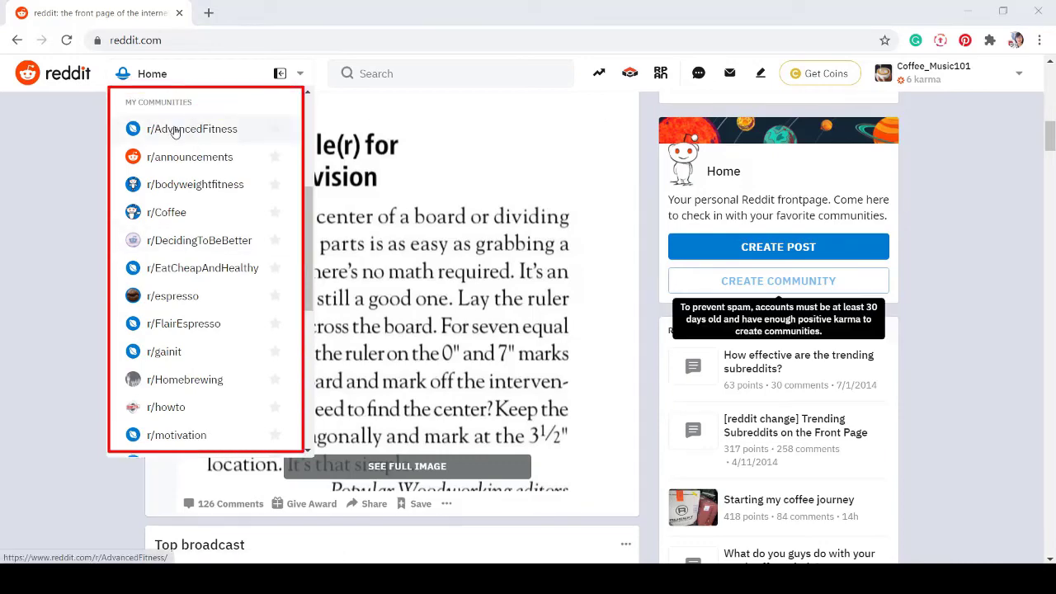
pyautogui.click(175, 130)
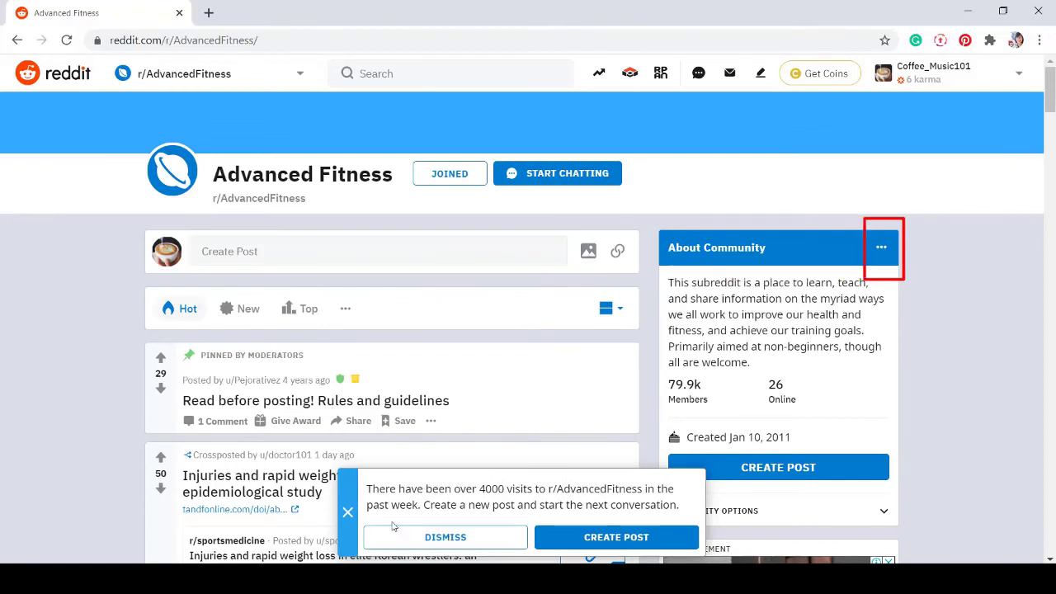
pyautogui.click(347, 512)
pyautogui.click(881, 247)
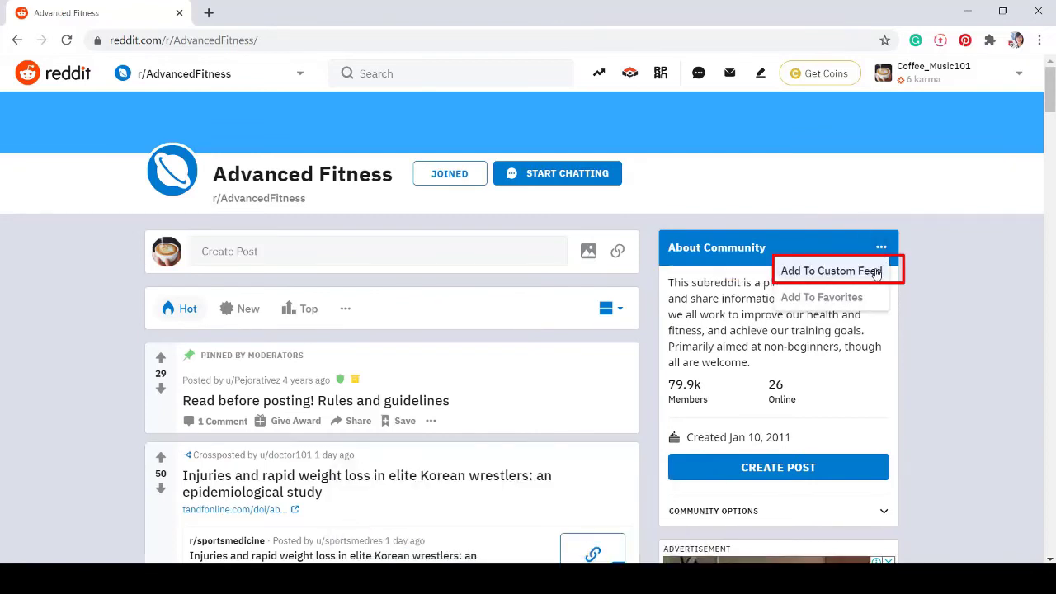
pyautogui.click(876, 272)
pyautogui.click(384, 309)
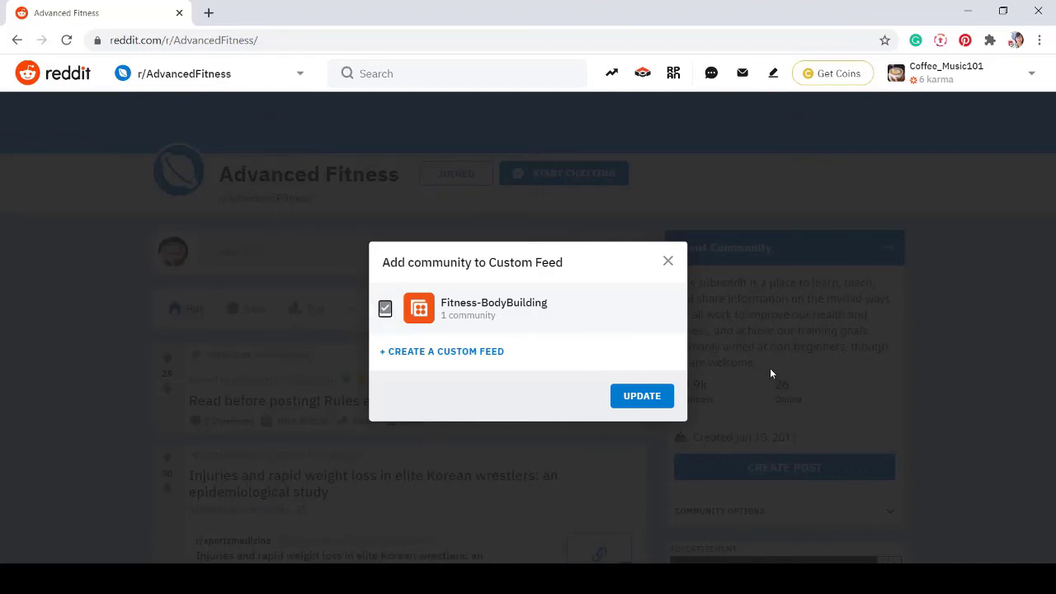
pyautogui.click(672, 400)
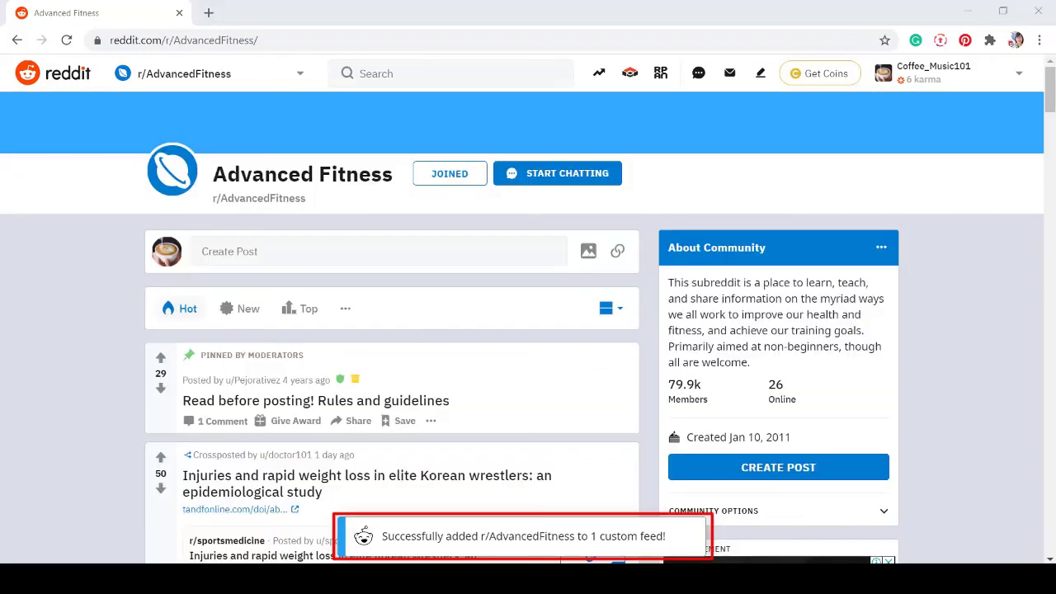
# Step: Go to r/Coffee from the joined communities list and add it to favorites
pyautogui.click(207, 73)
pyautogui.scroll(-3, 193, 157)
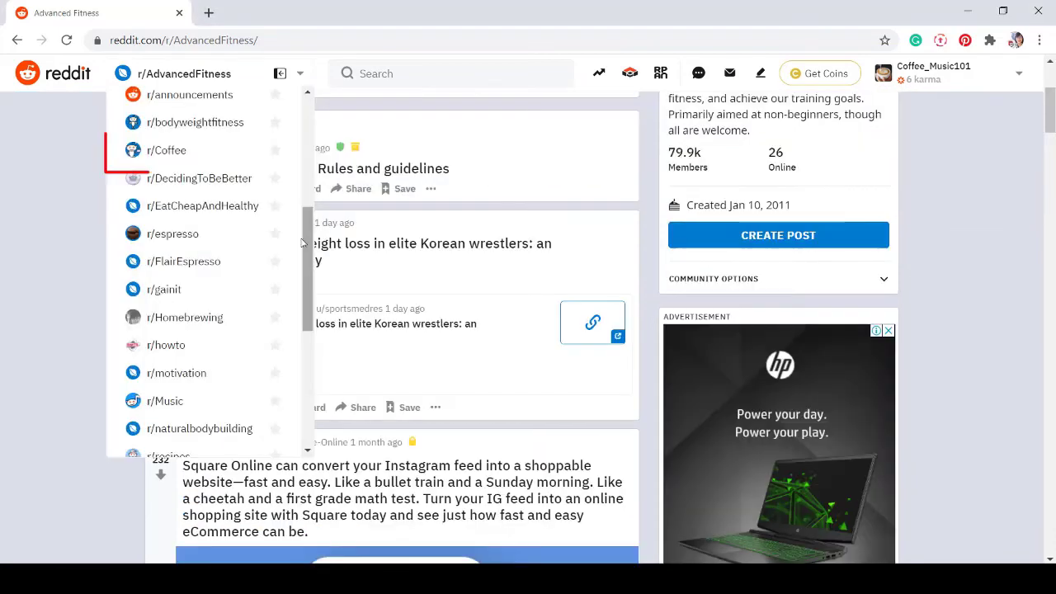
pyautogui.click(193, 156)
pyautogui.click(881, 248)
pyautogui.click(860, 303)
# Step: Dock the community list as a sidebar and star r/espresso and r/FlairEspresso as favorites
pyautogui.click(301, 75)
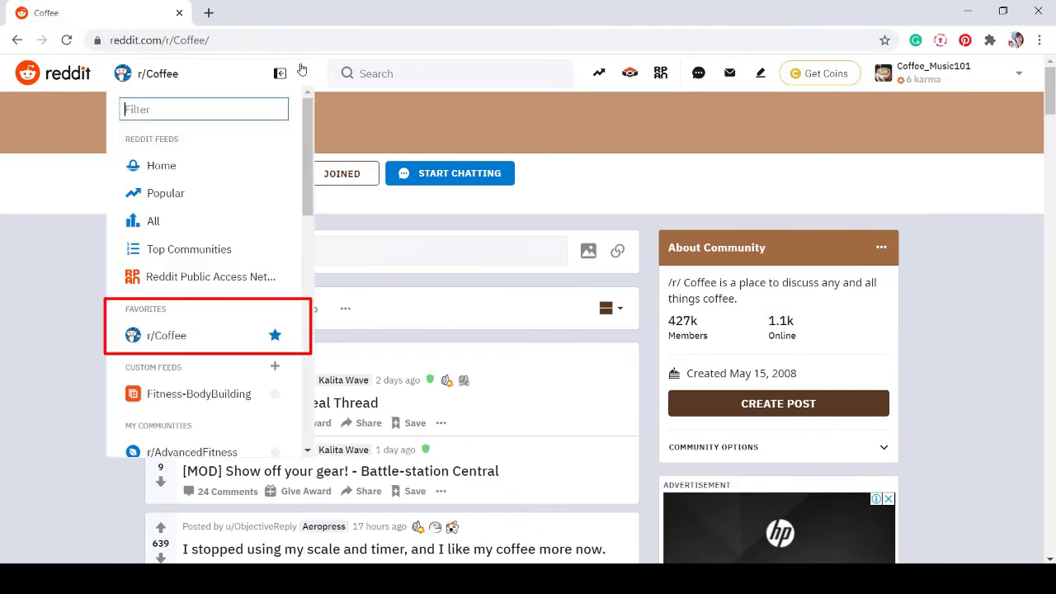
pyautogui.click(280, 75)
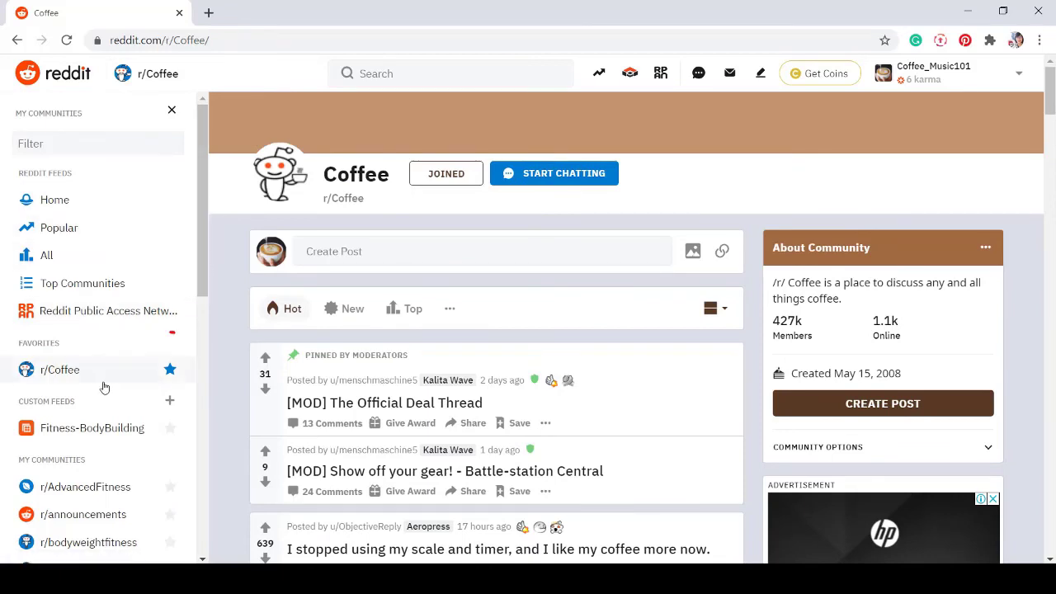
pyautogui.scroll(-4, 104, 385)
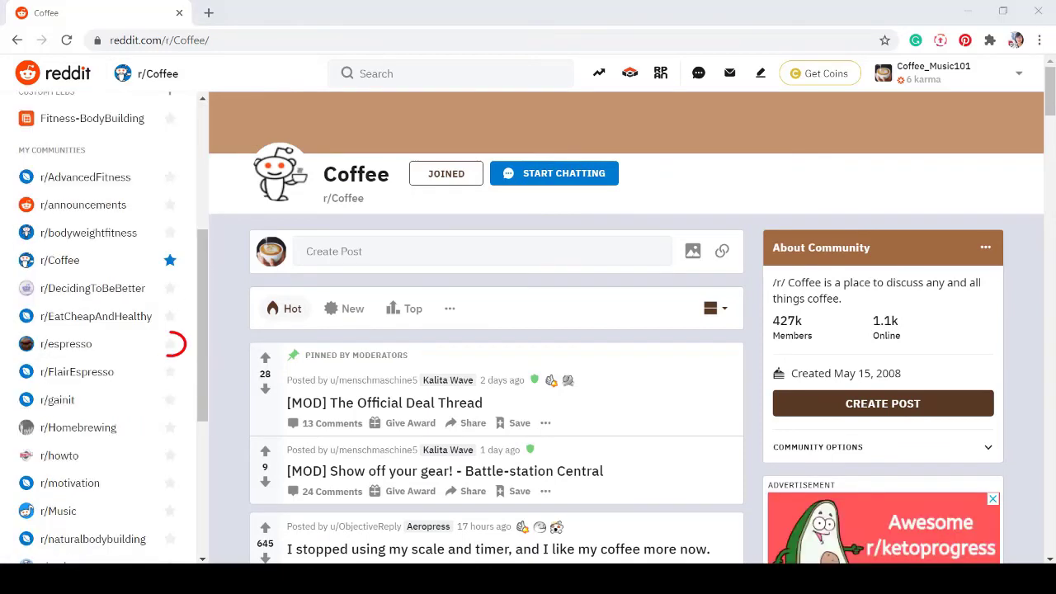
pyautogui.click(170, 344)
pyautogui.click(170, 372)
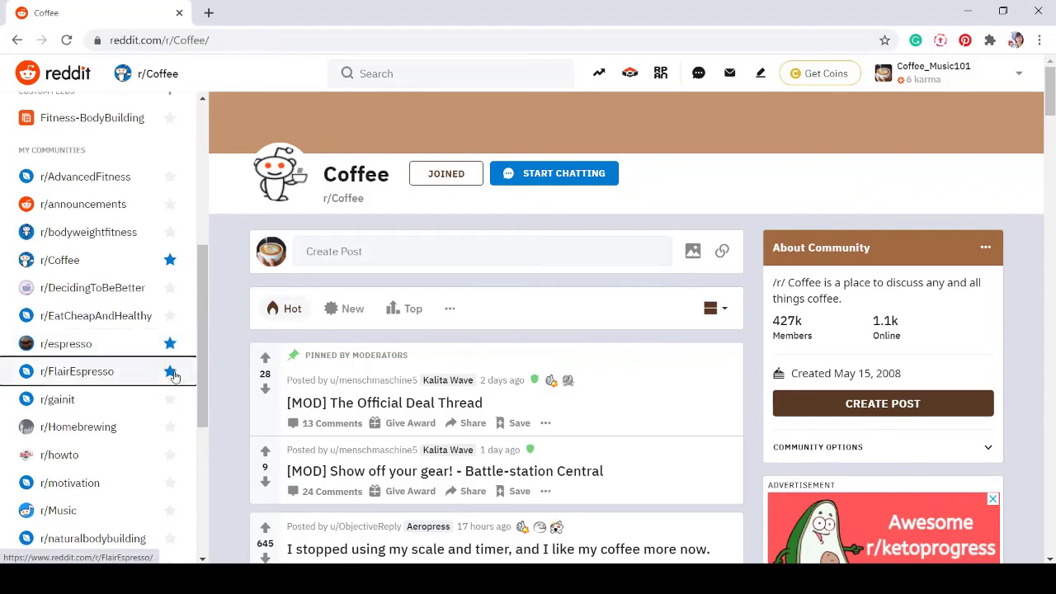